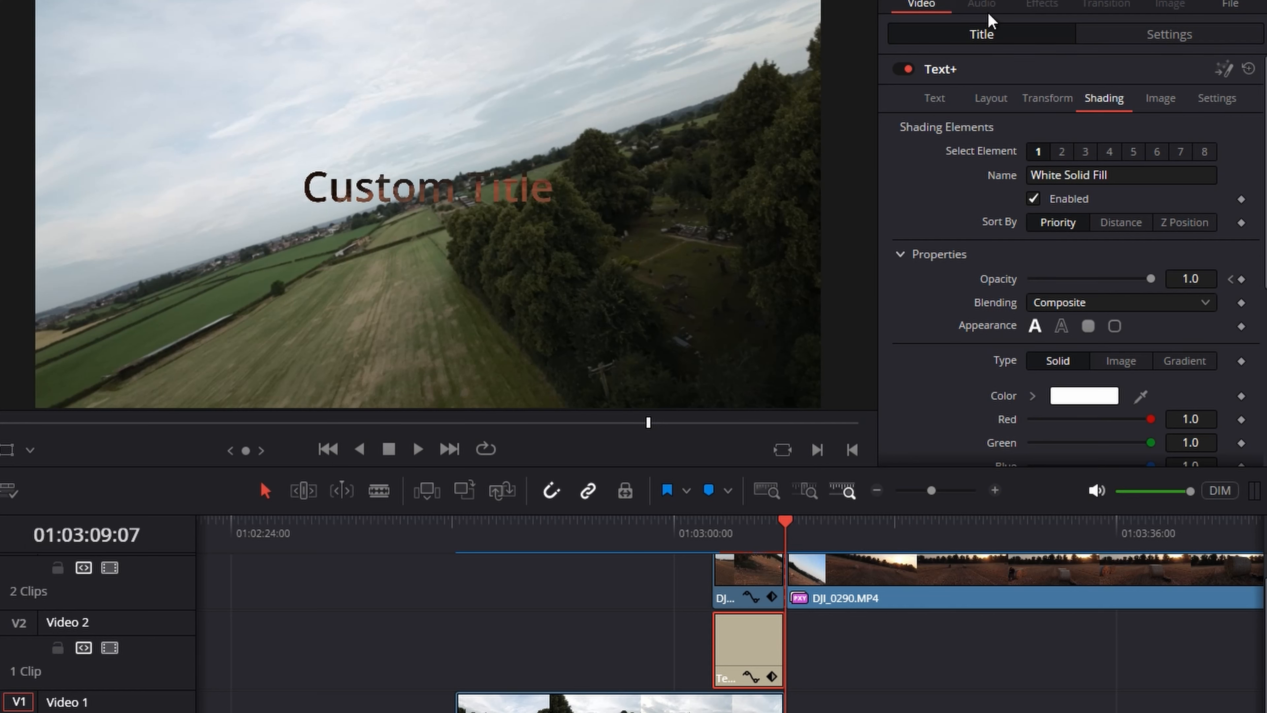
# Play back the timeline from before the title clip through the transition into the following DJI_0290.MP4 clip.
pyautogui.moveTo(932, 283); pyautogui.dragTo(1074, 280)
pyautogui.moveTo(780, 523); pyautogui.dragTo(667, 524)
pyautogui.click(419, 450)
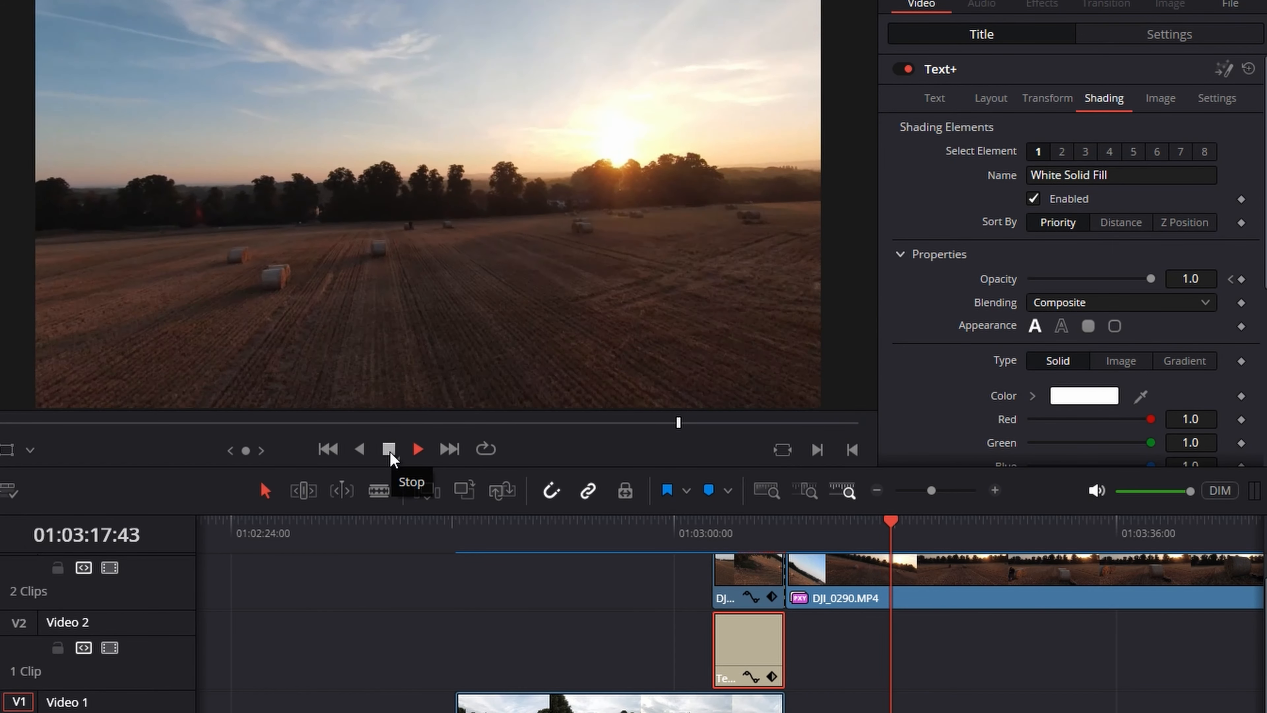
pyautogui.click(389, 450)
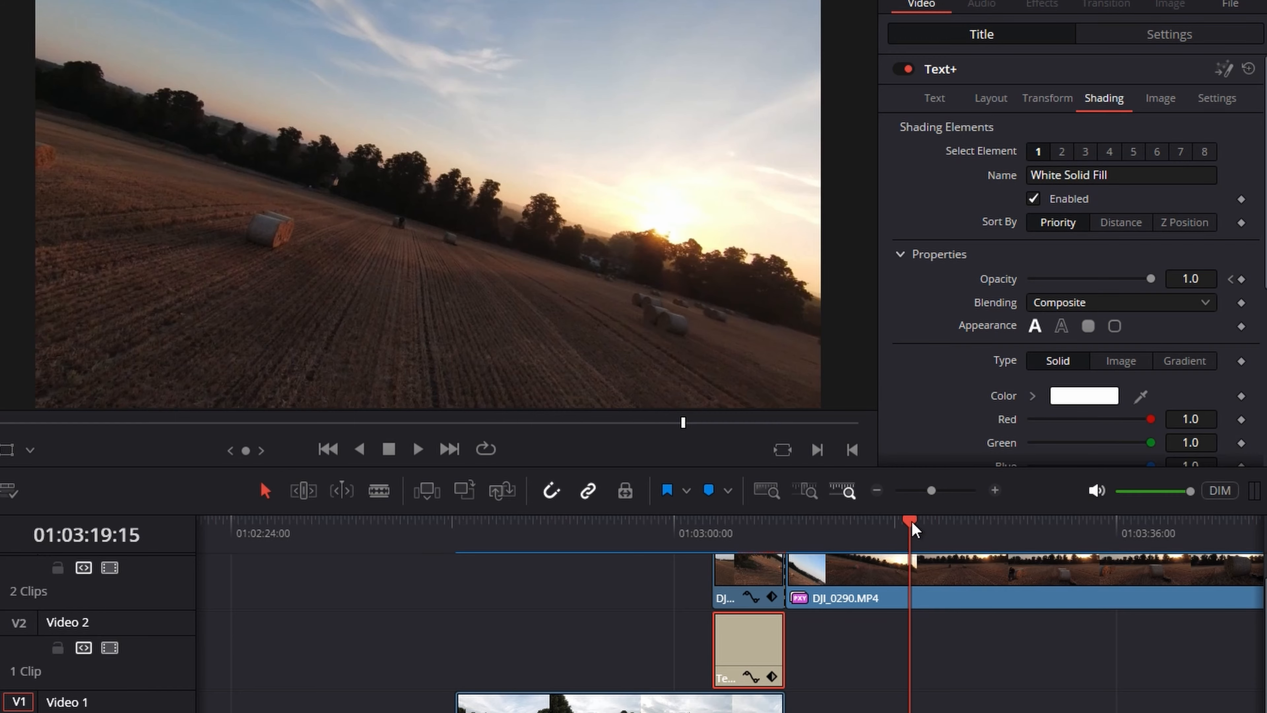
# Add a timeline marker at 01:03:04:44, within the title clip.
pyautogui.moveTo(911, 528); pyautogui.dragTo(742, 524)
pyautogui.moveTo(931, 490); pyautogui.dragTo(939, 489)
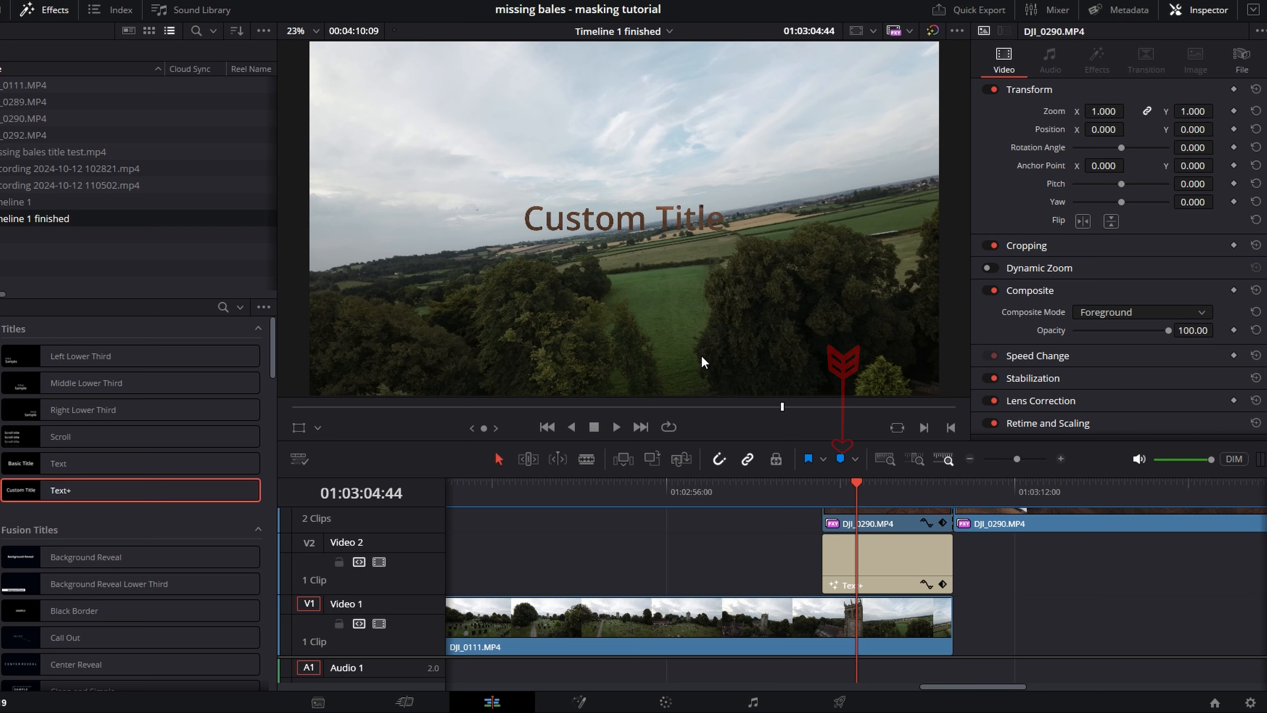
pyautogui.click(839, 459)
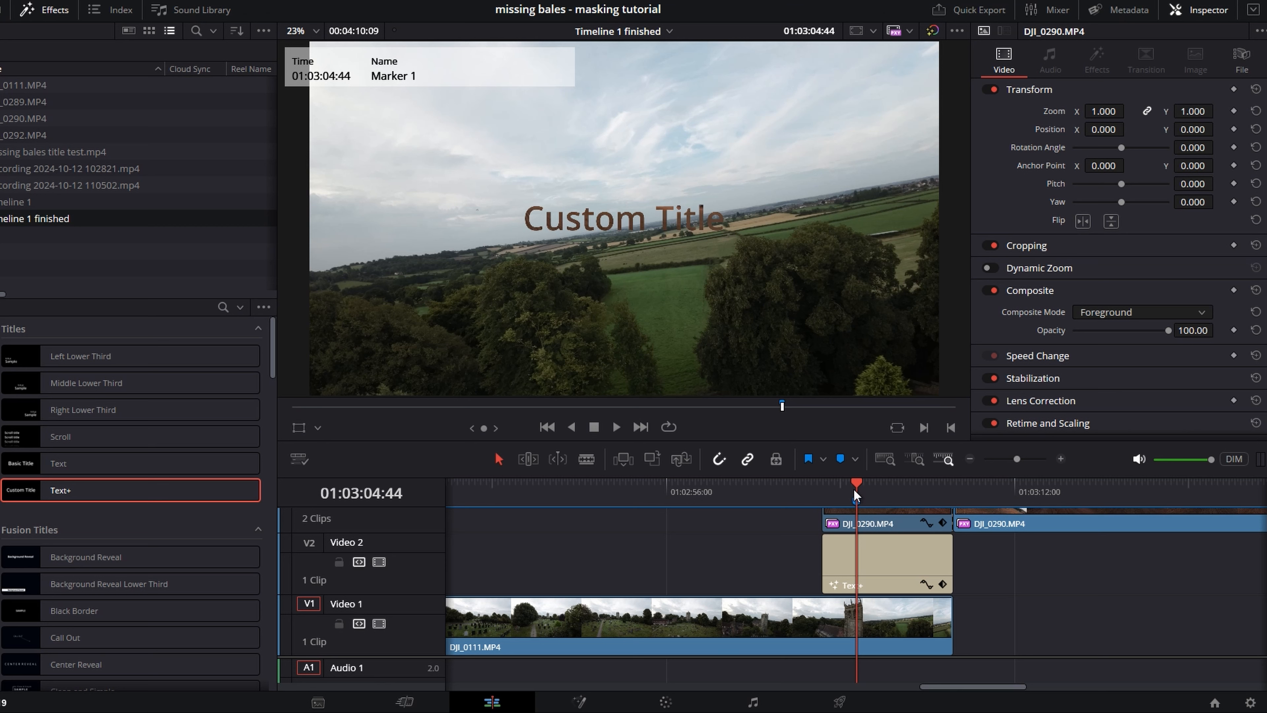
pyautogui.moveTo(856, 487); pyautogui.dragTo(826, 521)
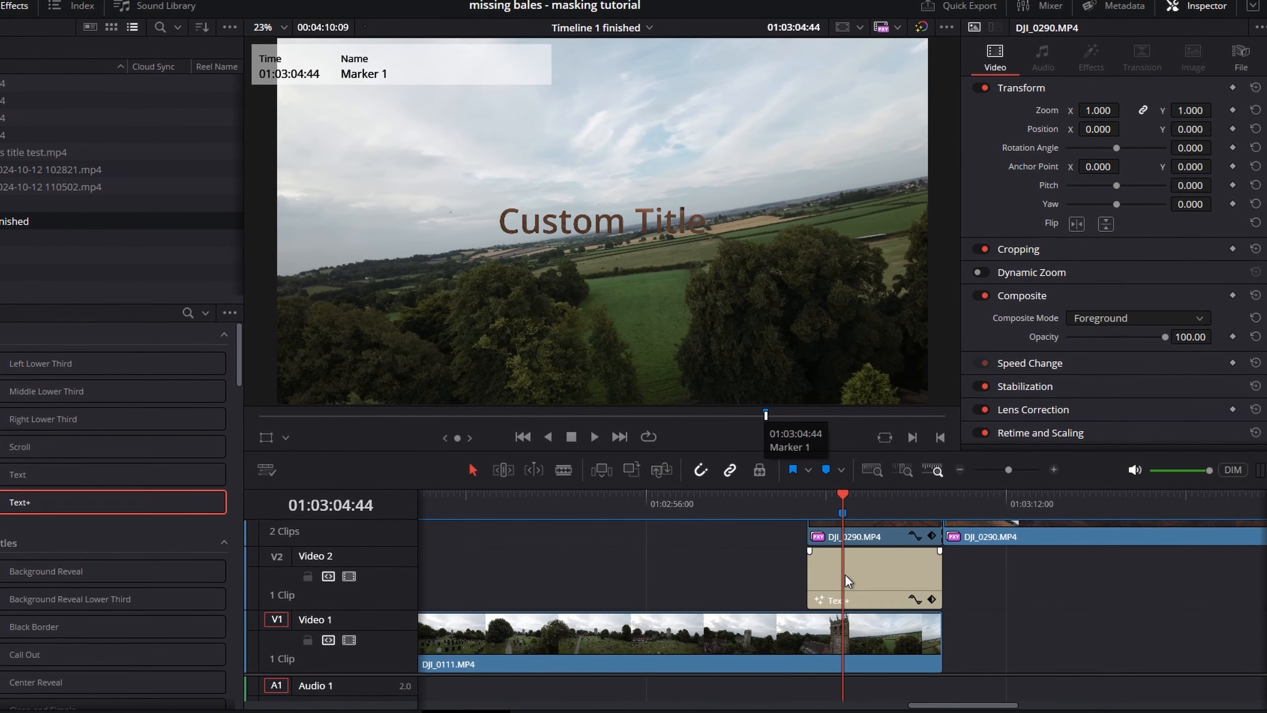
# Replace the text of the Text+ title on Video 2 with "Missing Bales".
pyautogui.click(848, 614)
pyautogui.scroll(-3, 1047, 220)
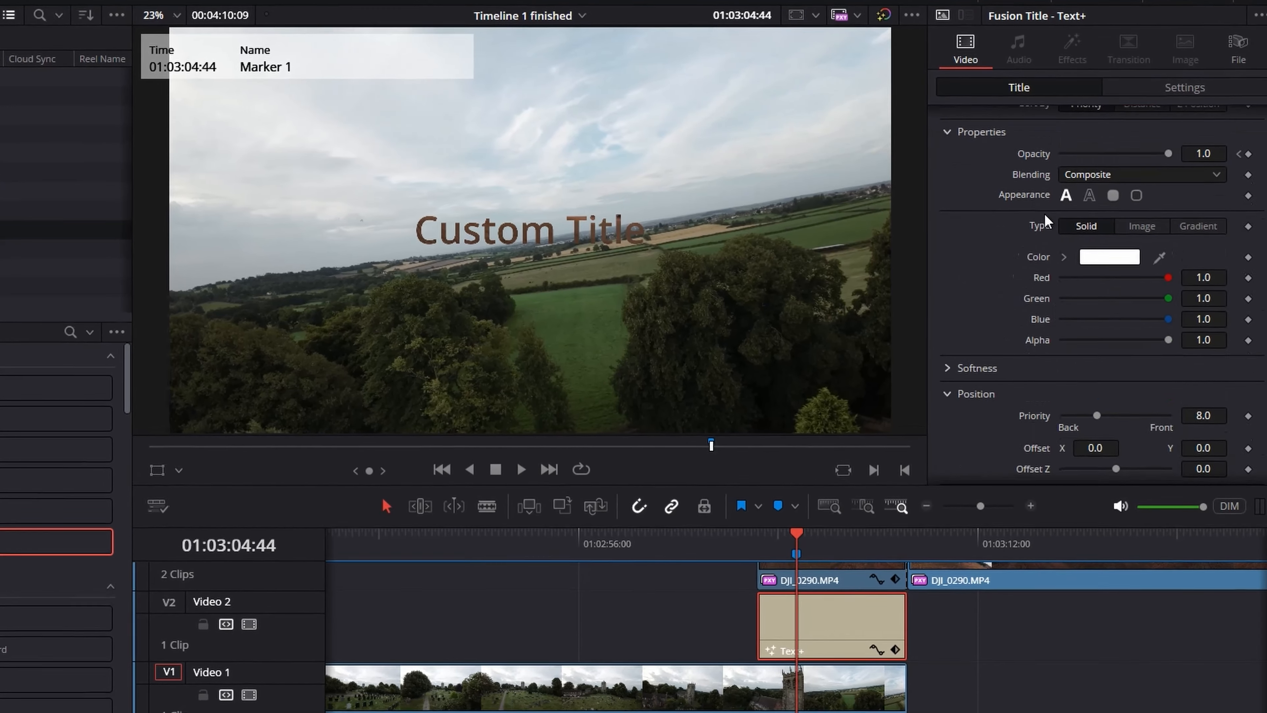
pyautogui.scroll(3, 1060, 279)
pyautogui.scroll(-1, 1048, 150)
pyautogui.scroll(1, 1047, 165)
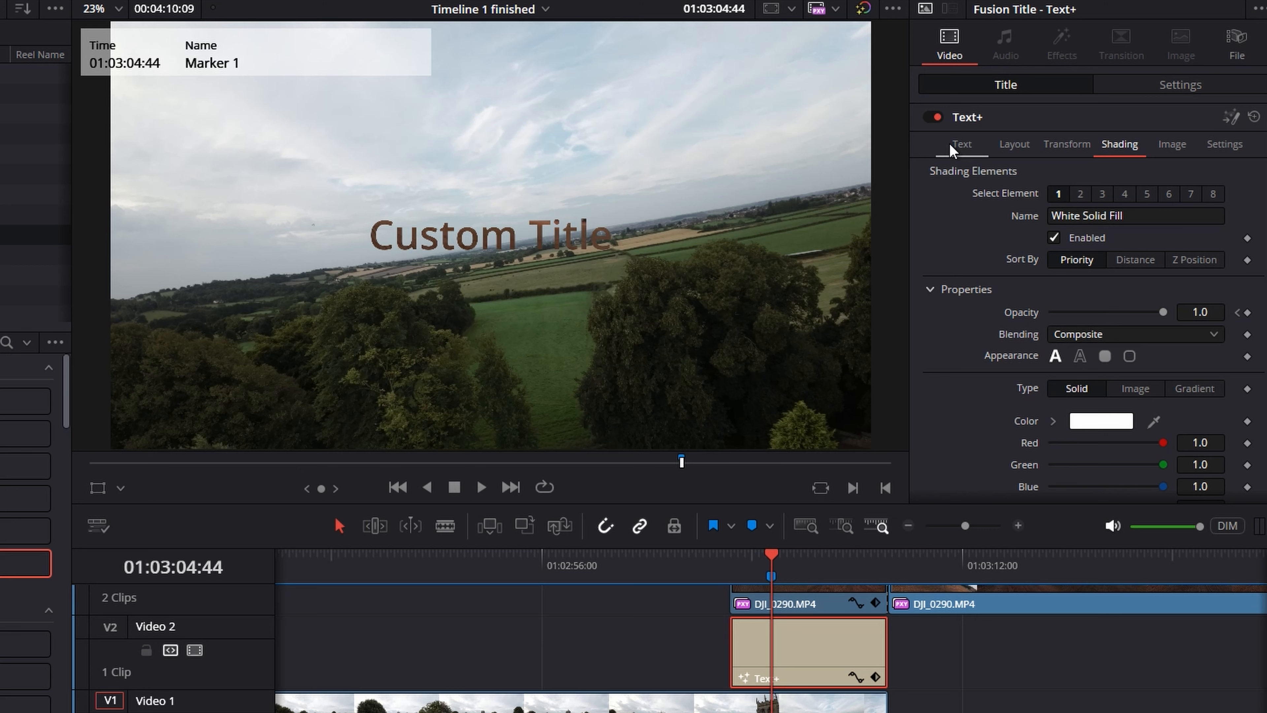
pyautogui.click(961, 144)
pyautogui.click(1012, 209)
pyautogui.hotkey('ctrl', 'a')
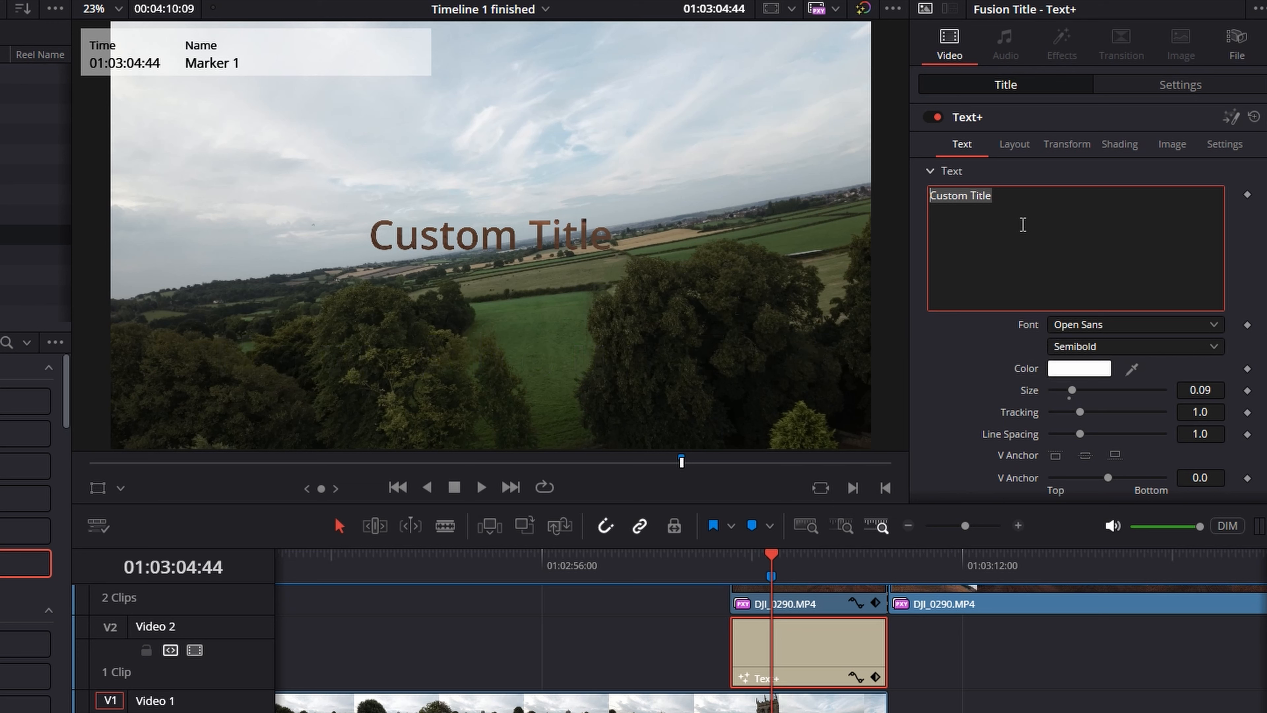
pyautogui.write('Mi')
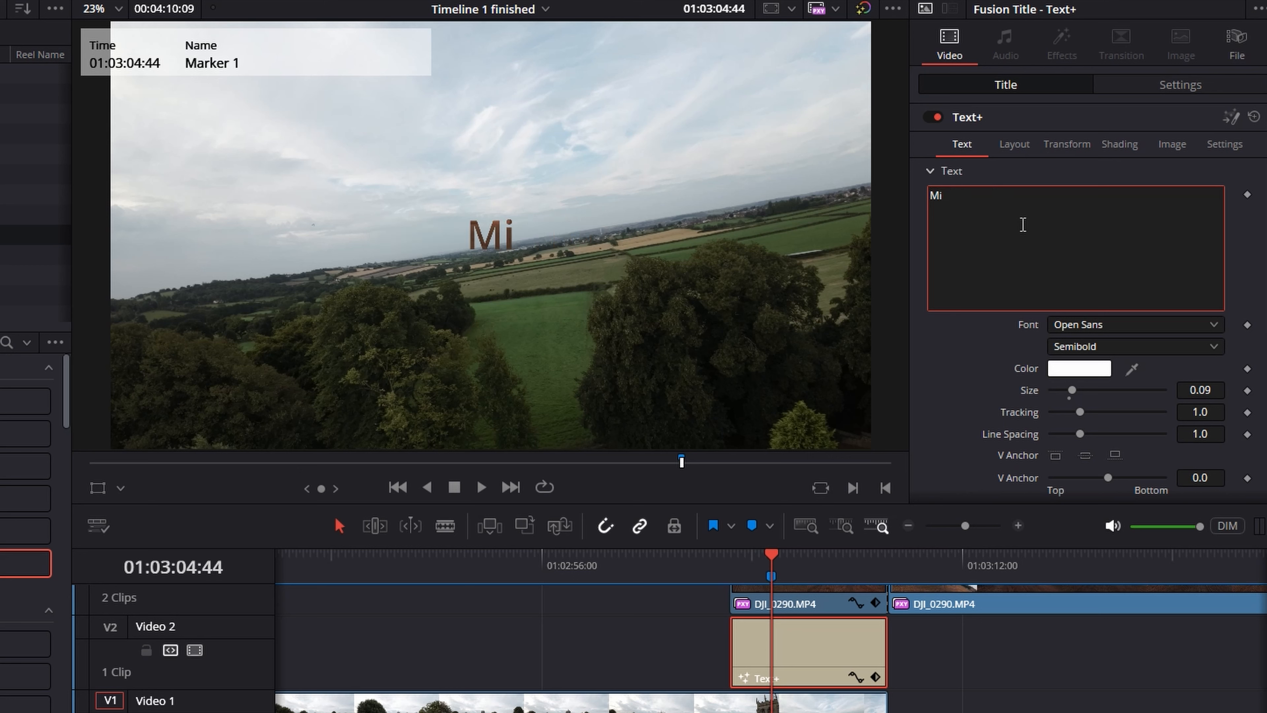
pyautogui.write('ssing')
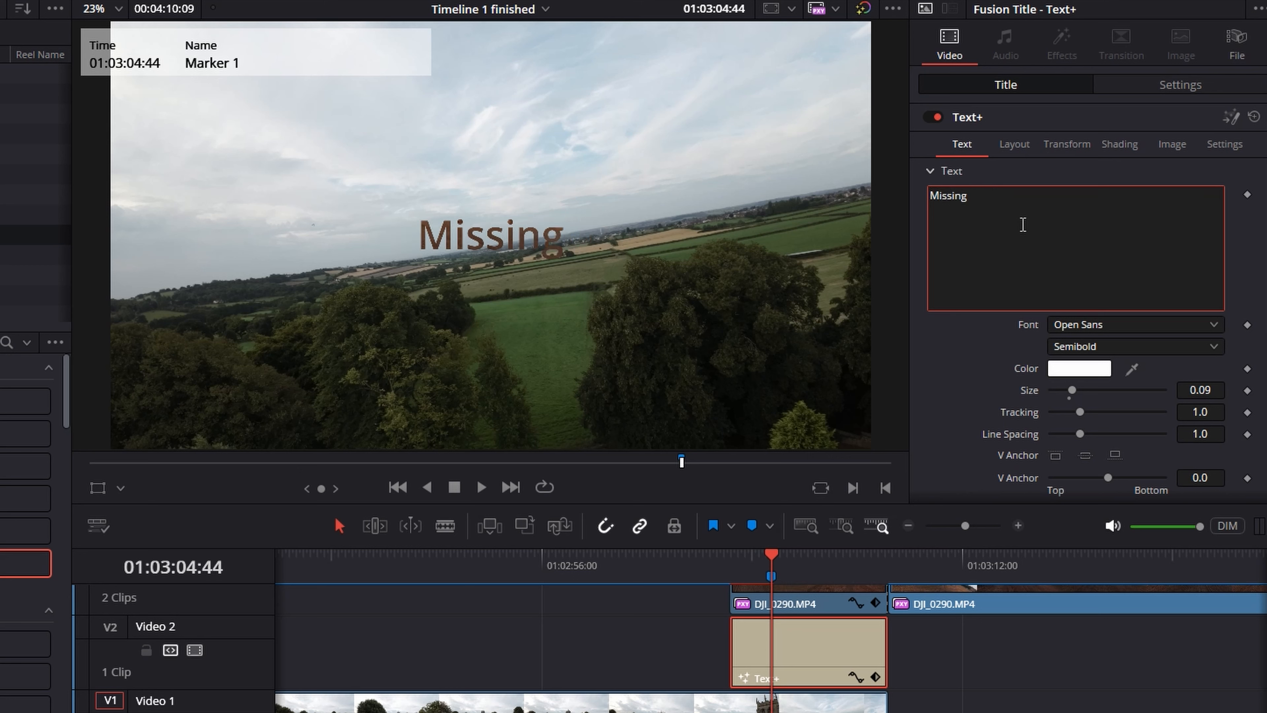
pyautogui.write(' Bales')
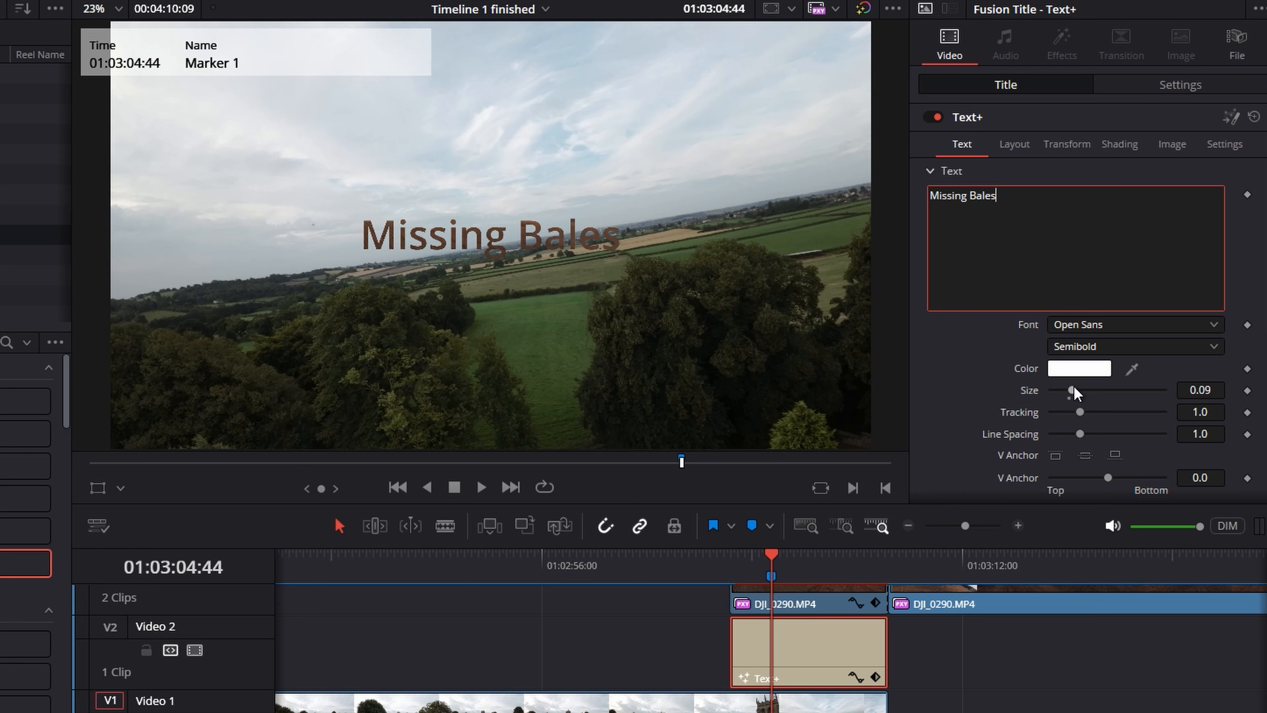
# Enlarge the title text to size 0.1654 and set its font style to Bold.
pyautogui.moveTo(1073, 395); pyautogui.dragTo(1090, 397)
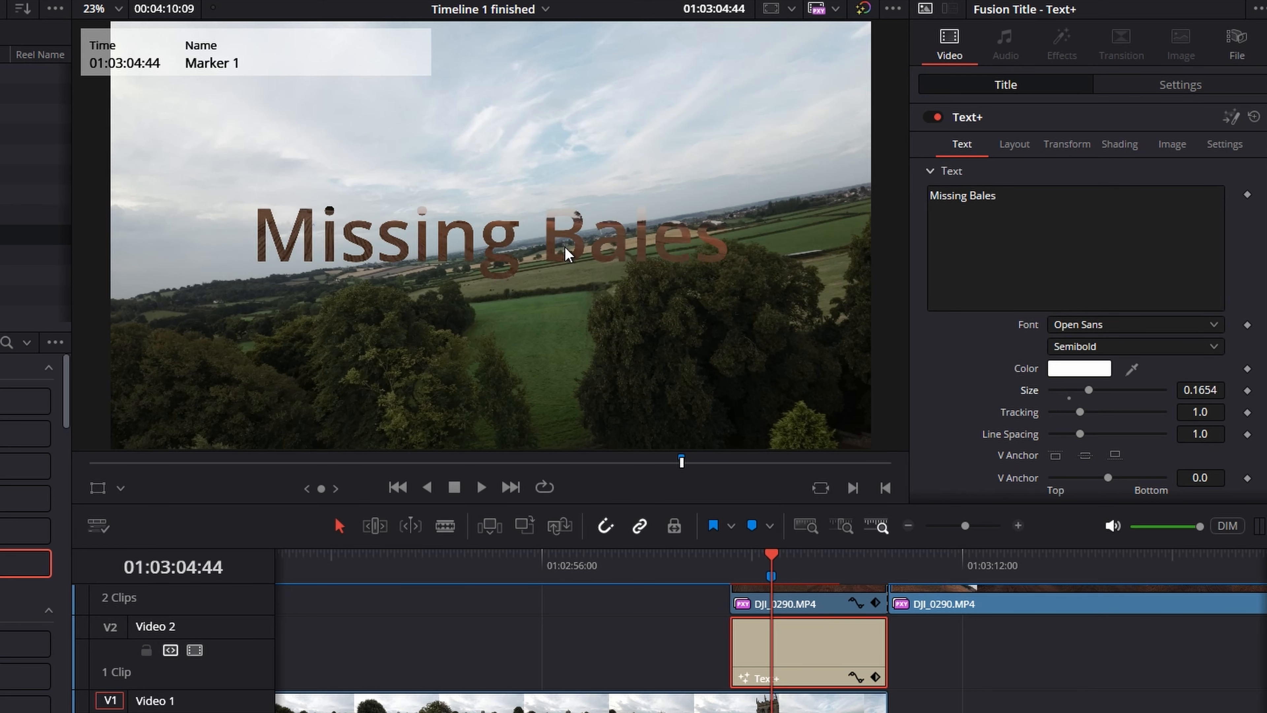
pyautogui.click(1074, 345)
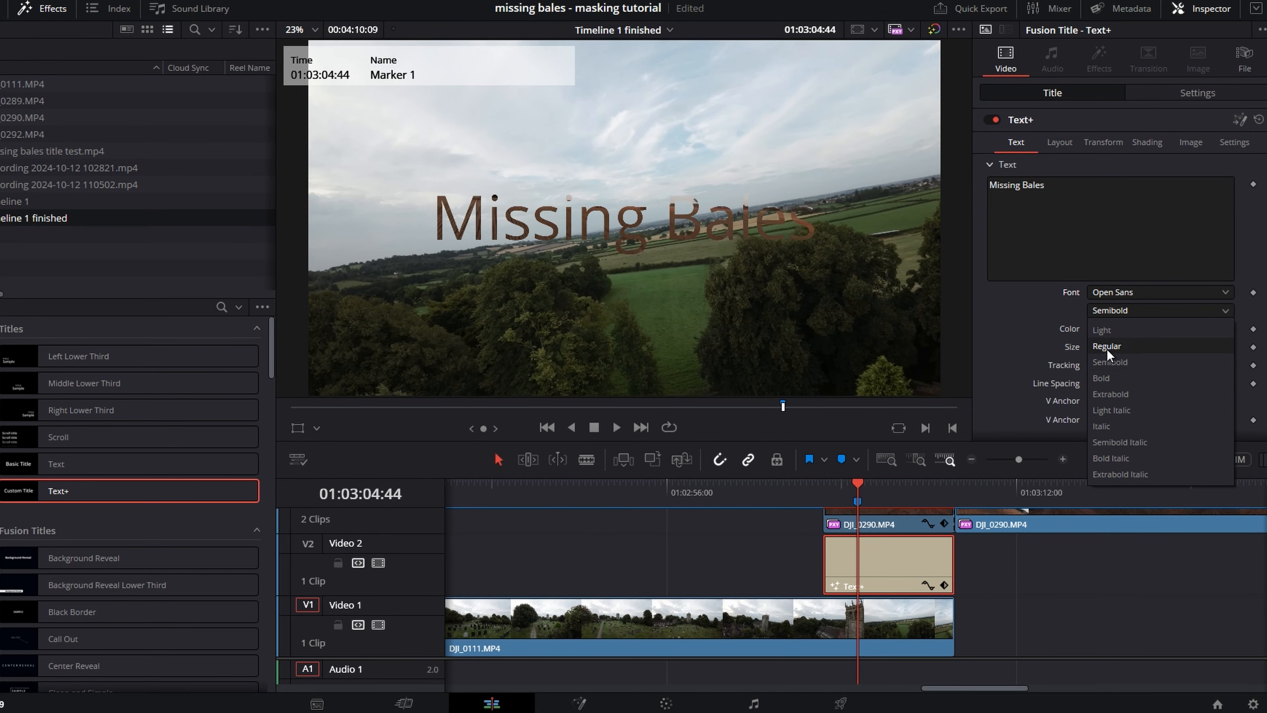
pyautogui.click(1100, 378)
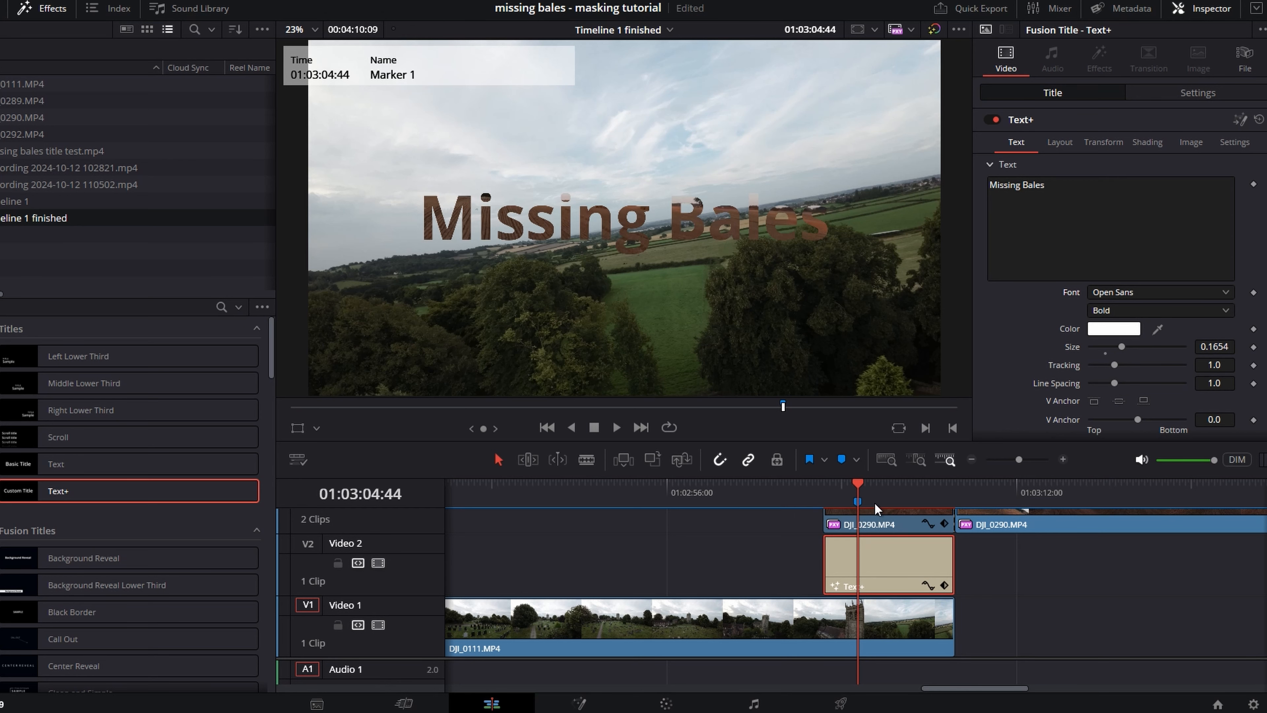
# Play back the restyled title from just before its clip starts, at 01:03:02:46.
pyautogui.moveTo(863, 481); pyautogui.dragTo(814, 492)
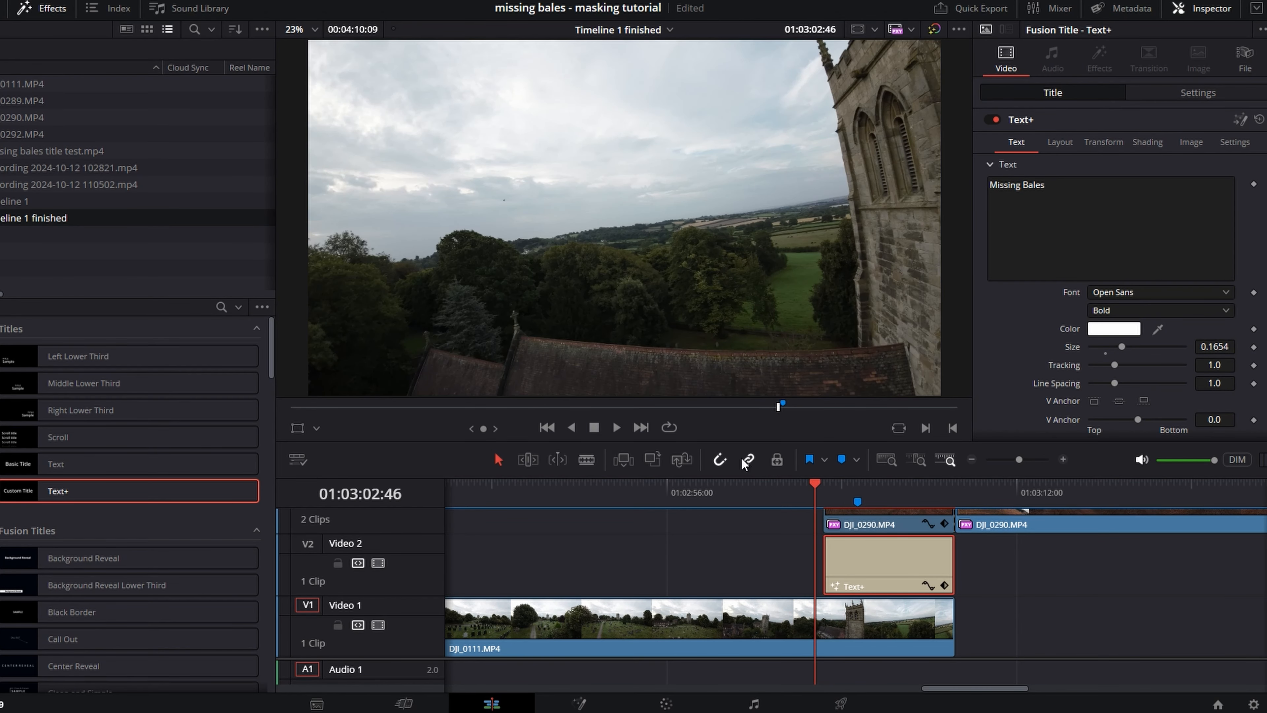
pyautogui.click(617, 427)
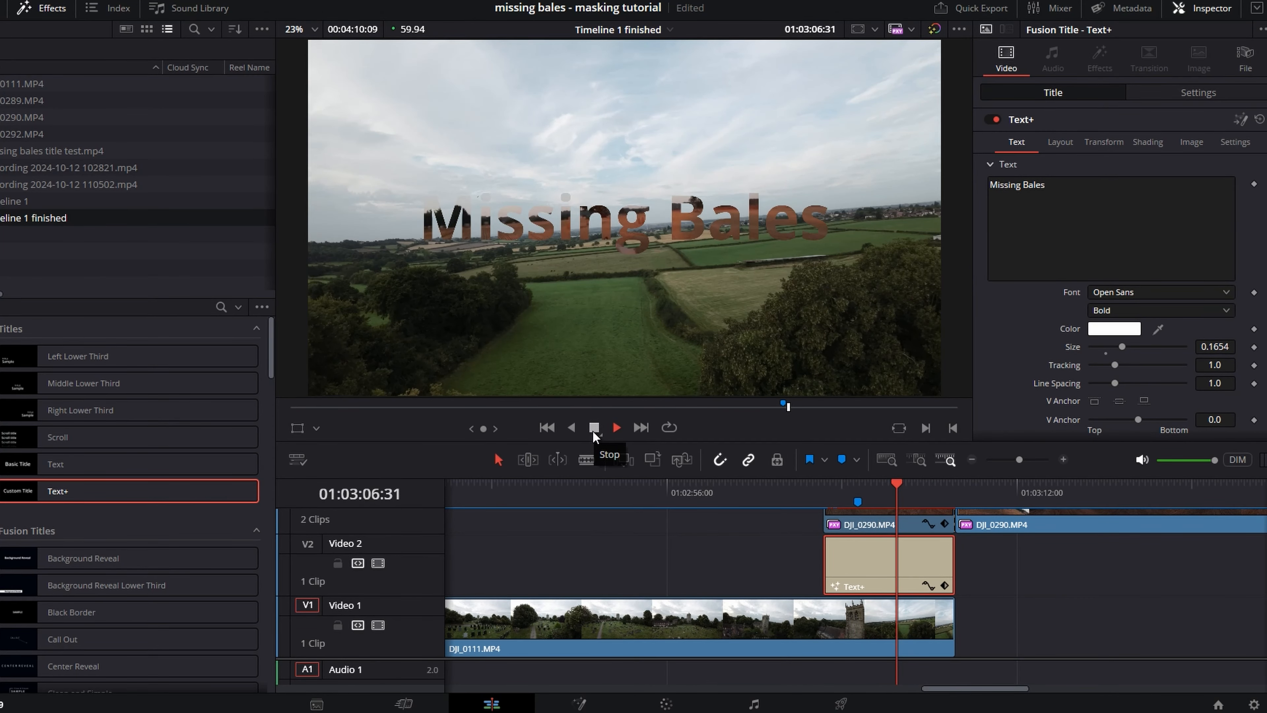
pyautogui.click(593, 430)
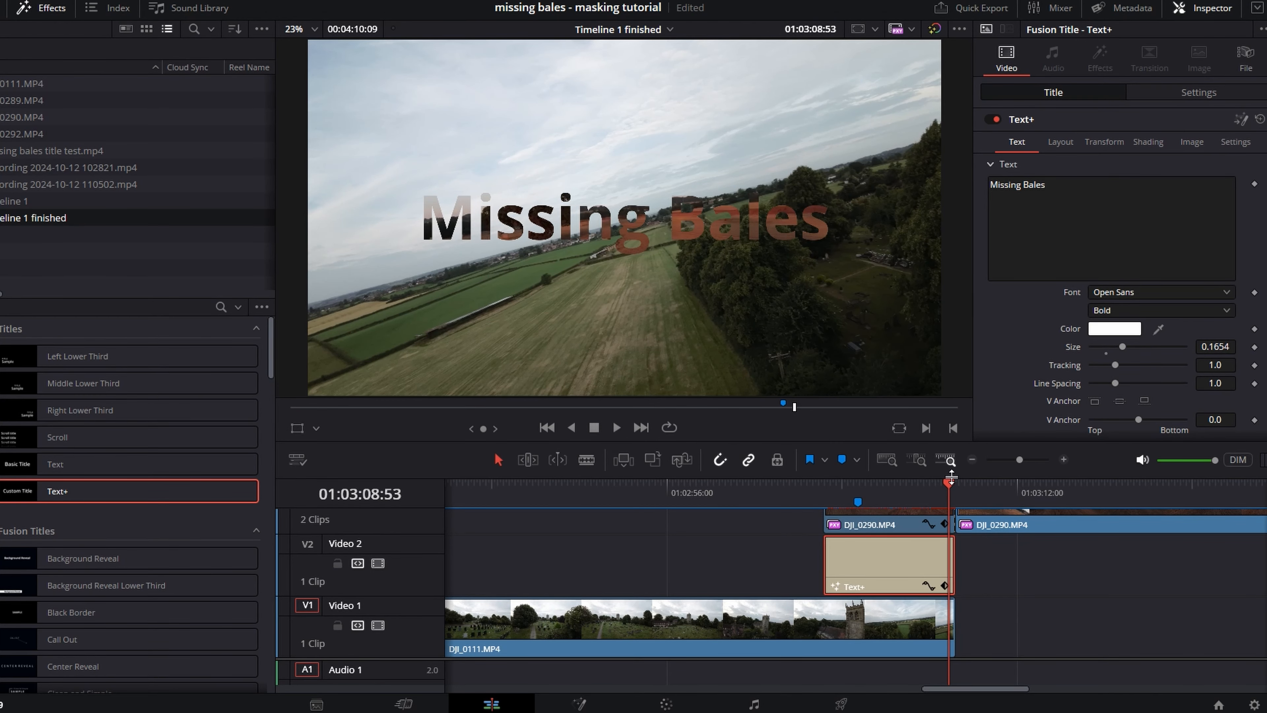
# Return the playhead to the marker at 01:03:04:44 and show the Dynamic Zoom overlay in the viewer.
pyautogui.moveTo(949, 483); pyautogui.dragTo(858, 483)
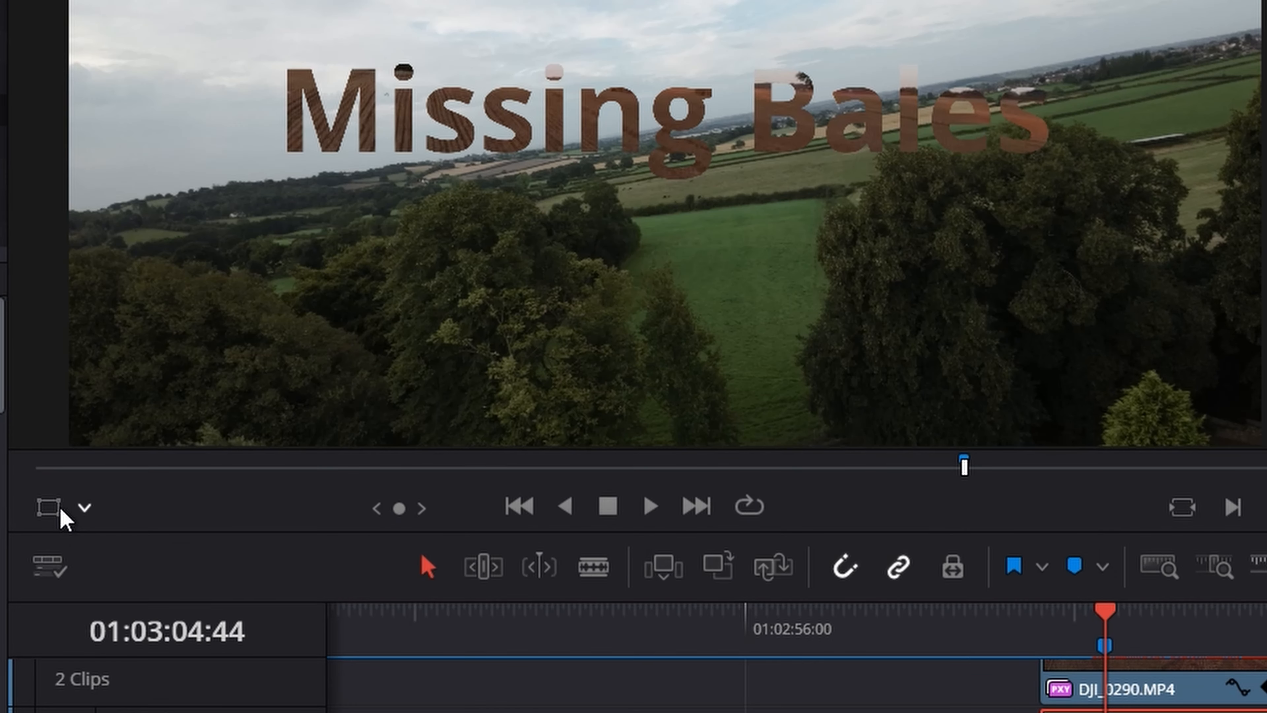
pyautogui.click(83, 510)
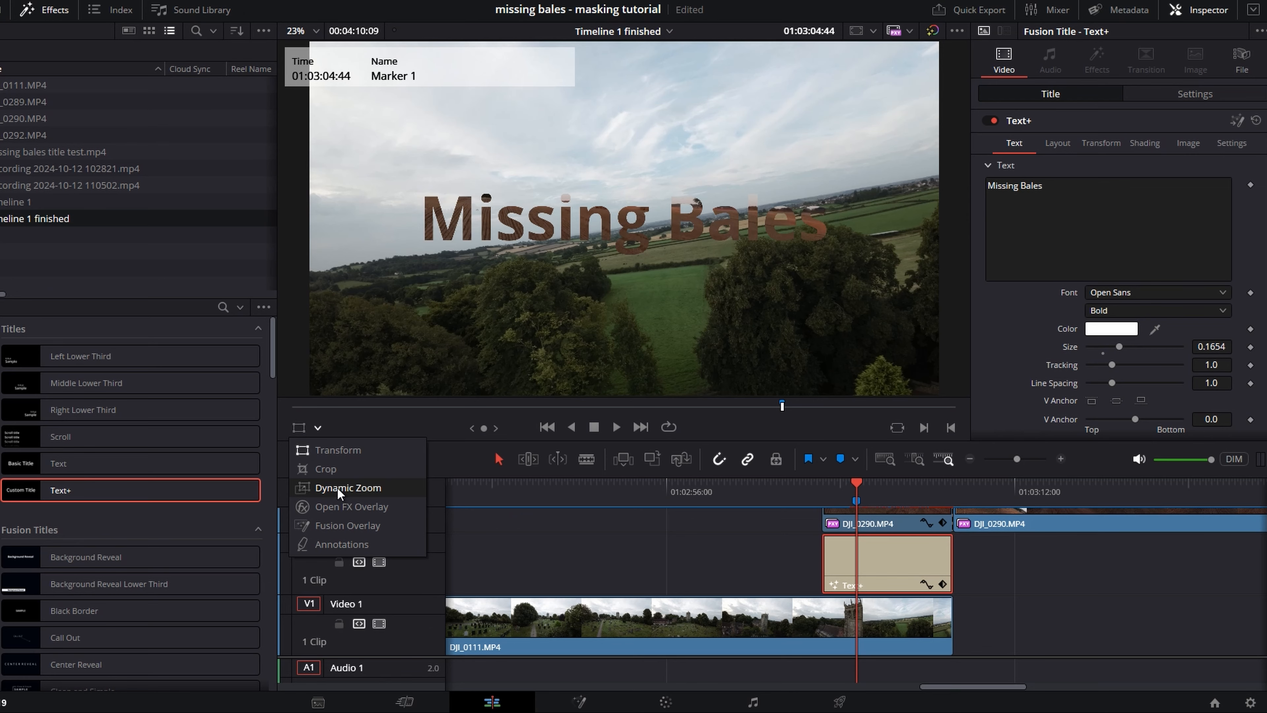
pyautogui.click(463, 432)
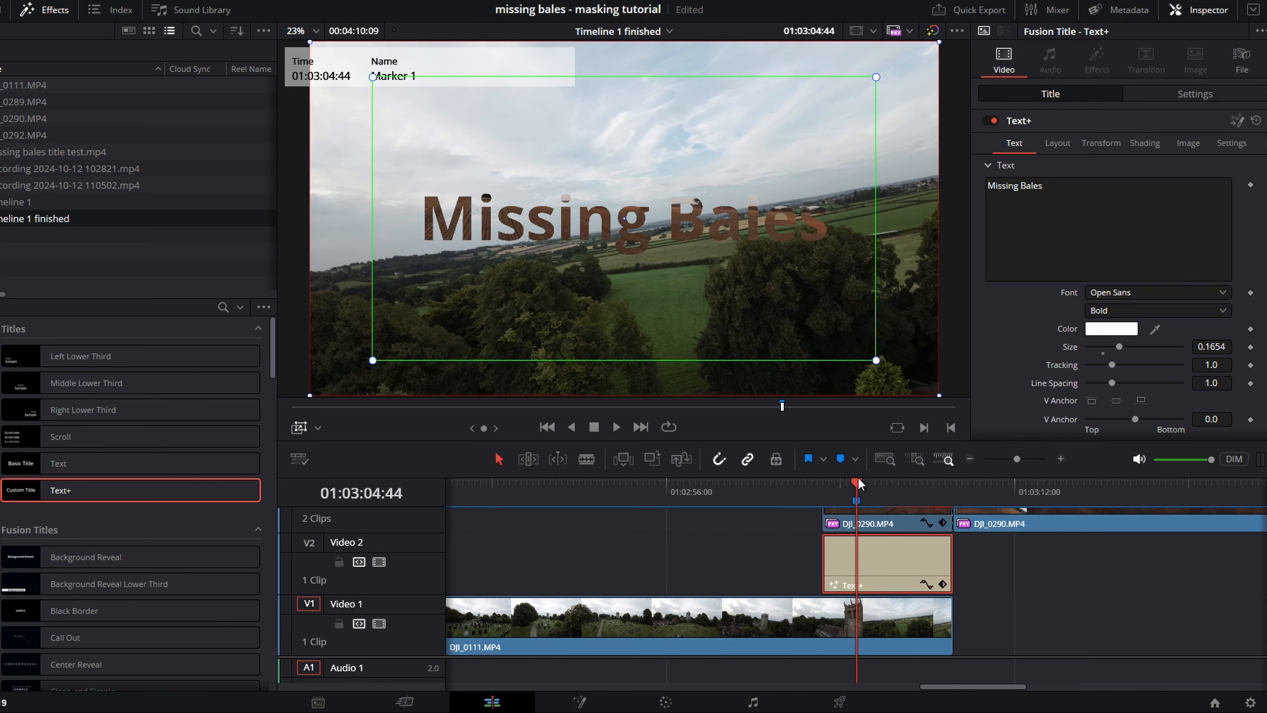
# Place the playhead at the cut where the title clip ends, at 01:03:09:11.
pyautogui.moveTo(856, 483); pyautogui.dragTo(954, 501)
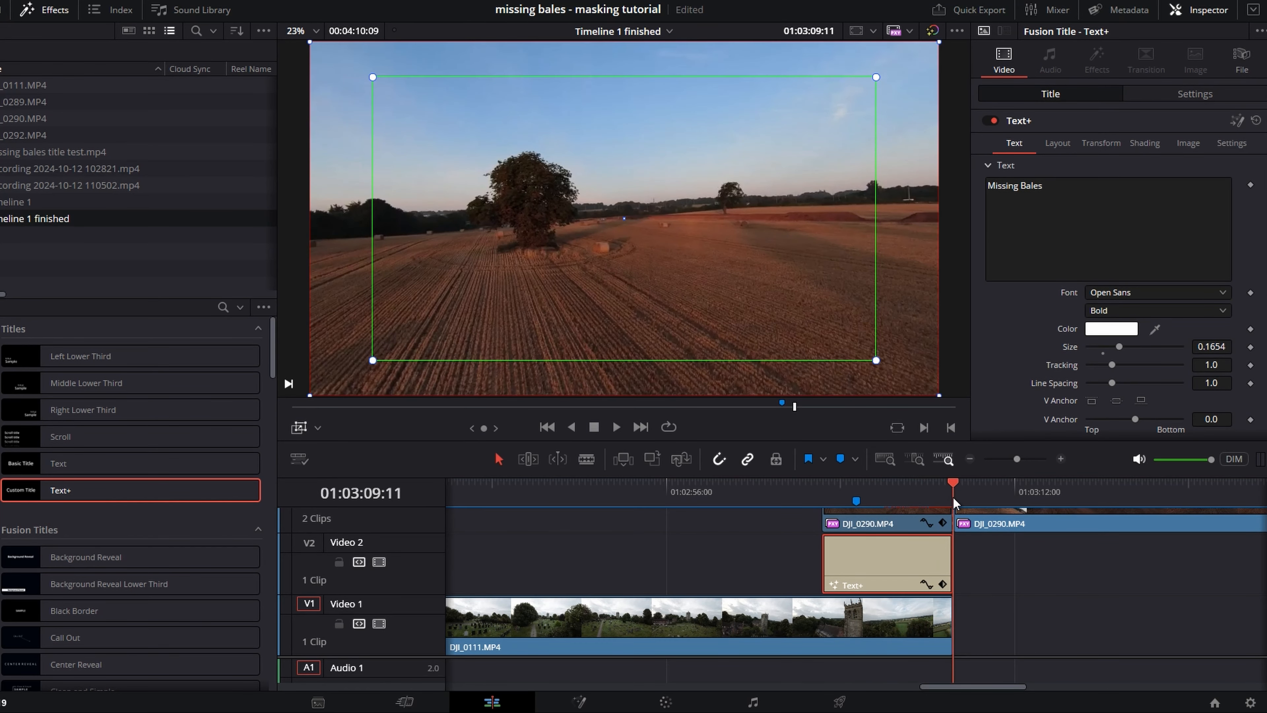
pyautogui.moveTo(954, 502); pyautogui.dragTo(946, 506)
pyautogui.press('Down')
pyautogui.click(946, 505)
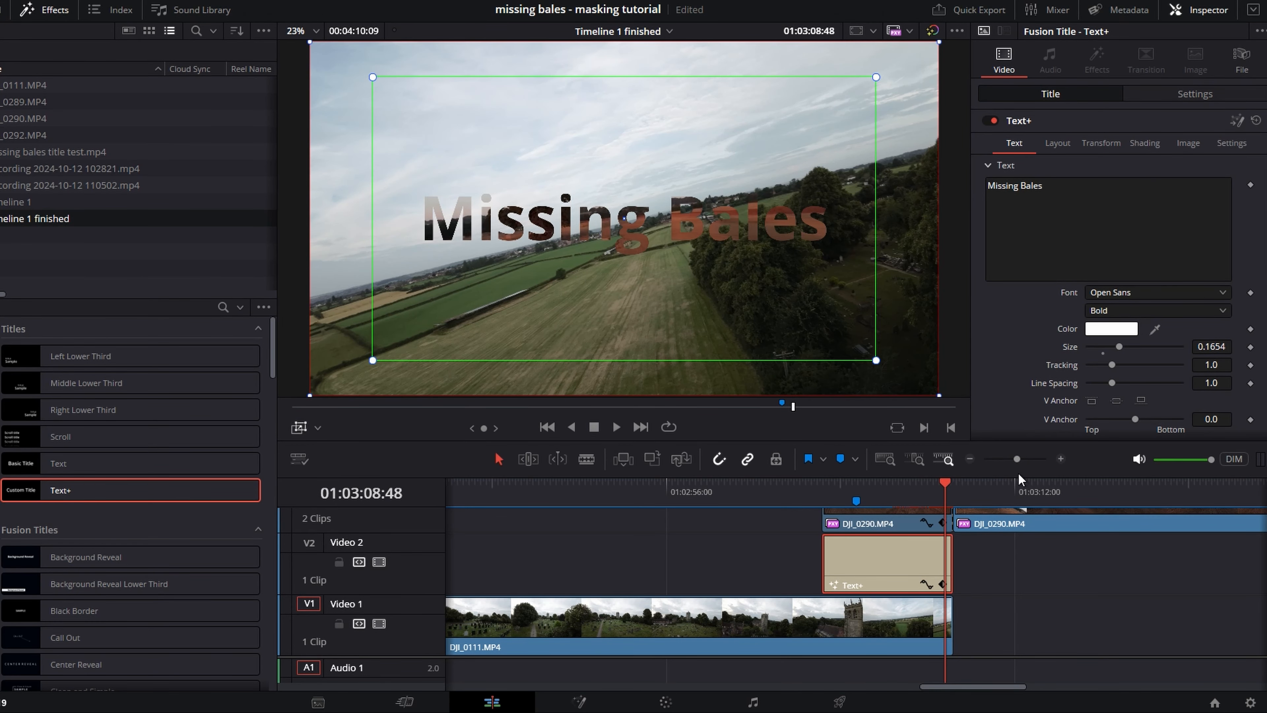
pyautogui.moveTo(1016, 458); pyautogui.dragTo(1024, 459)
pyautogui.moveTo(858, 486); pyautogui.dragTo(879, 488)
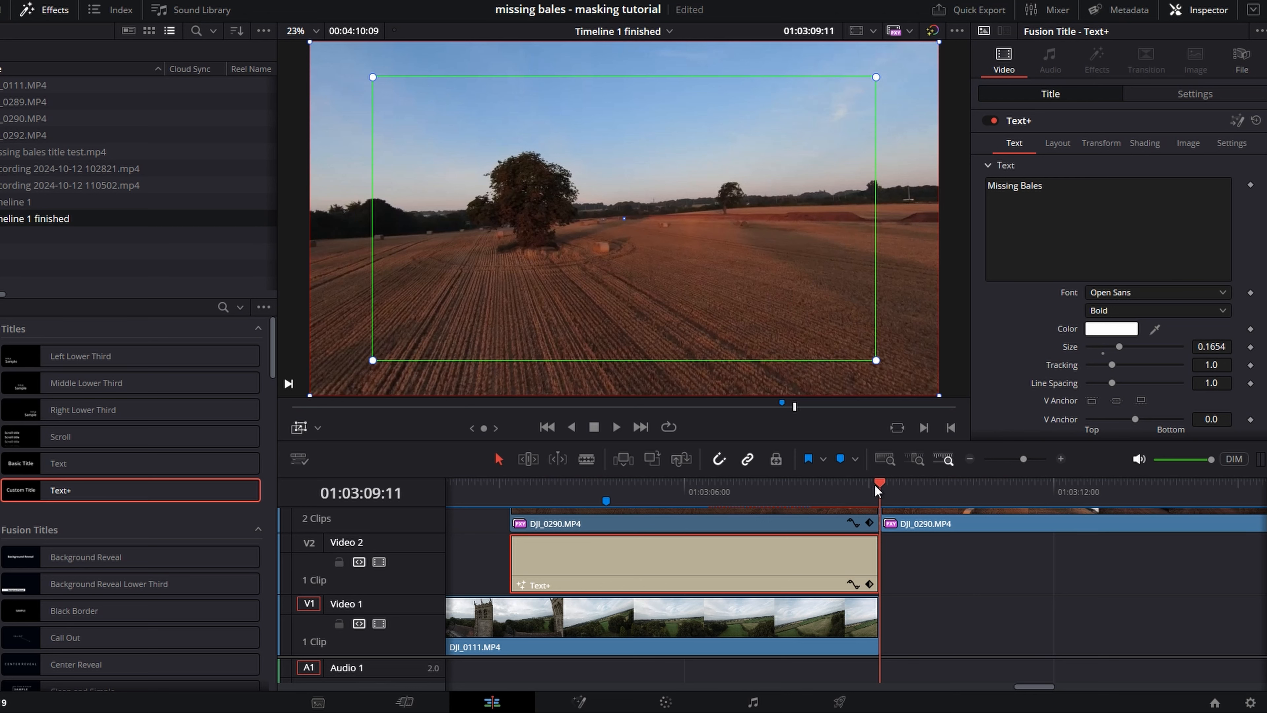
pyautogui.moveTo(876, 491); pyautogui.dragTo(876, 491)
pyautogui.scroll(2, 910, 615)
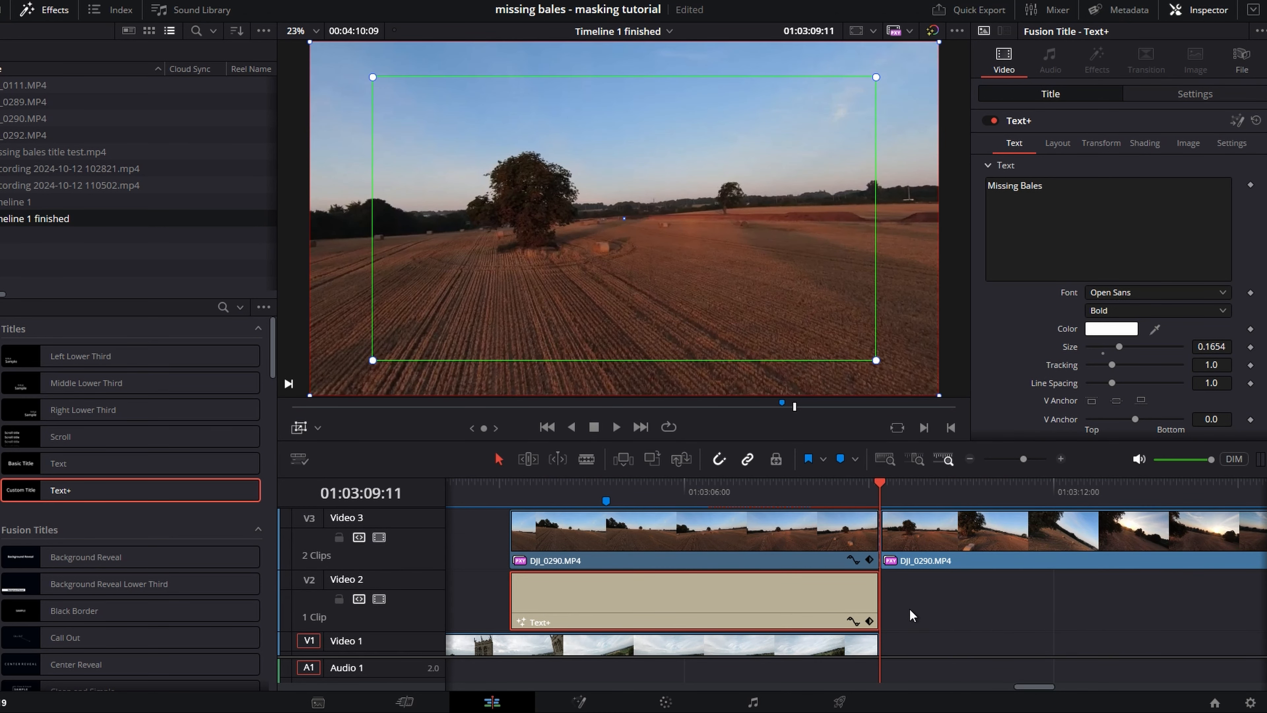